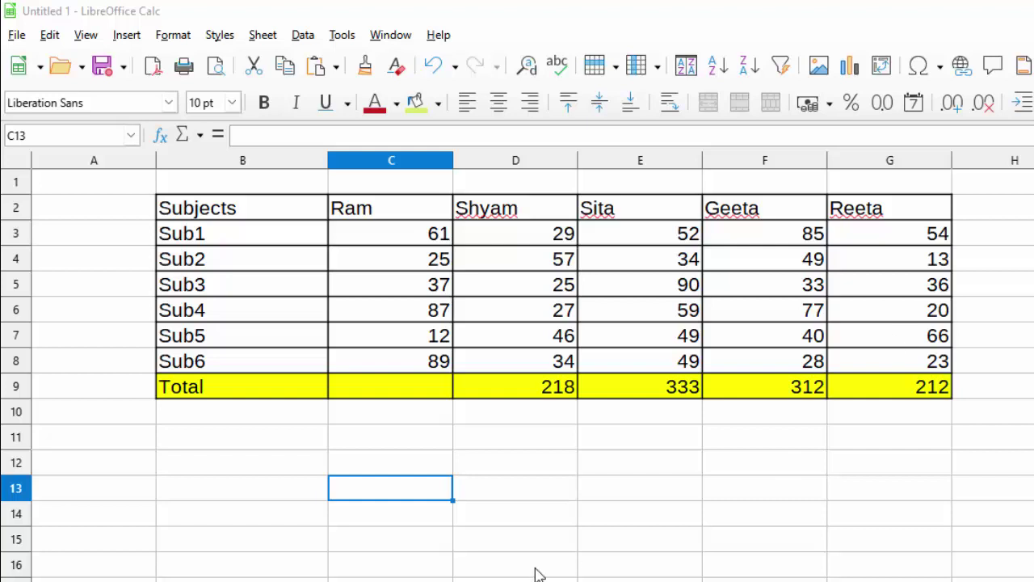
- Delete the old totals in C9:G9 so the Total row is empty
{"action": "left_click", "coordinate": [446, 389]}
{"action": "left_click_drag", "start_coordinate": [455, 388], "coordinate": [854, 394]}
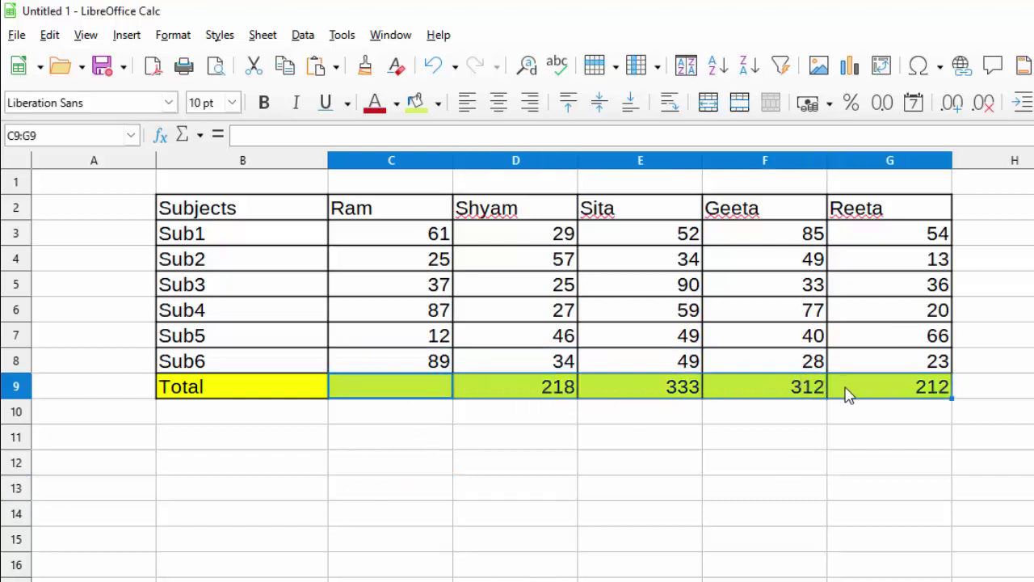
{"action": "key", "text": "Delete"}
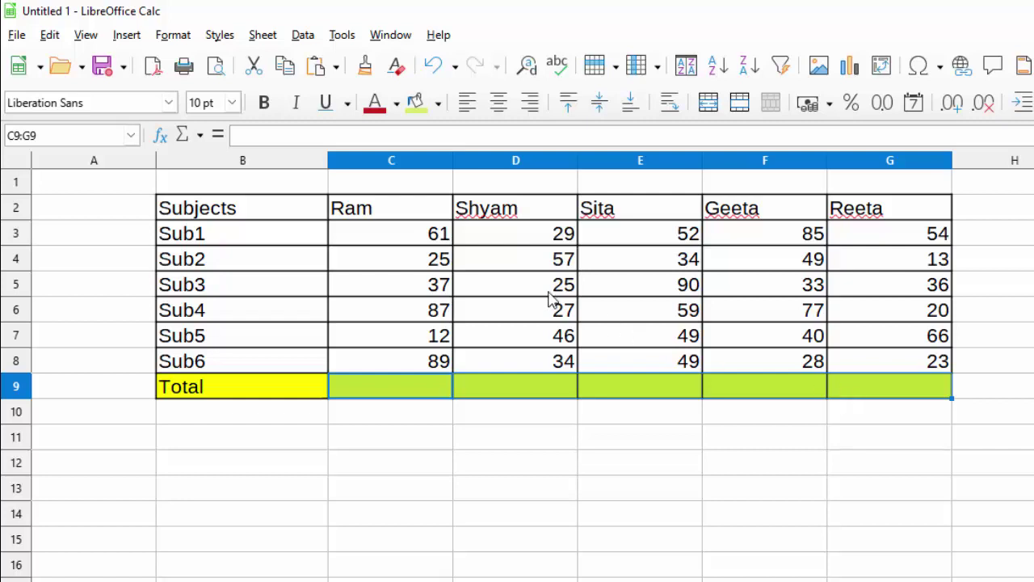
- Enter =SUM(C3:C8) in C9 and fill it across to G9, giving 311, 218, 333, 312, 212
{"action": "left_click", "coordinate": [386, 396]}
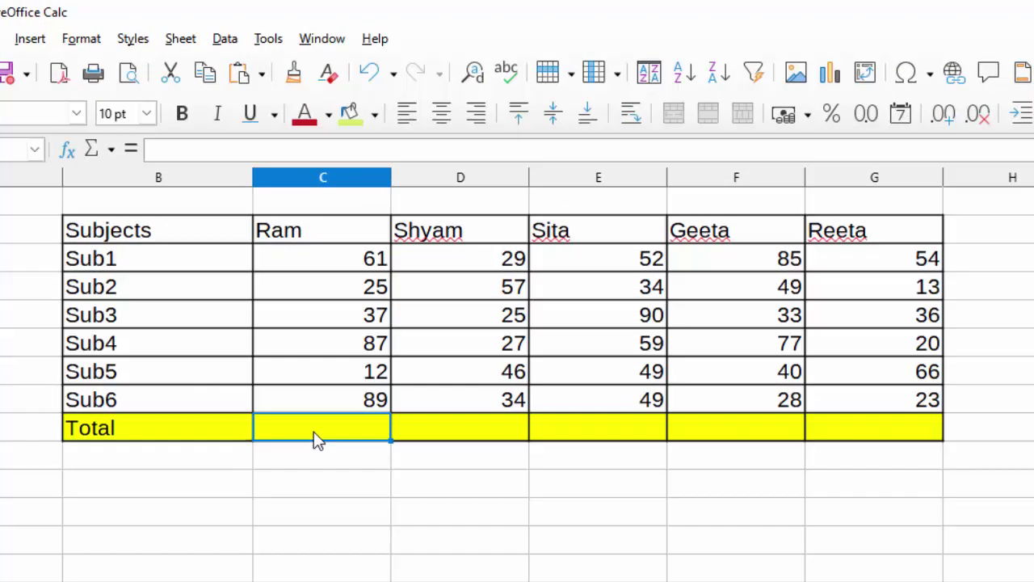
{"action": "type", "text": "="}
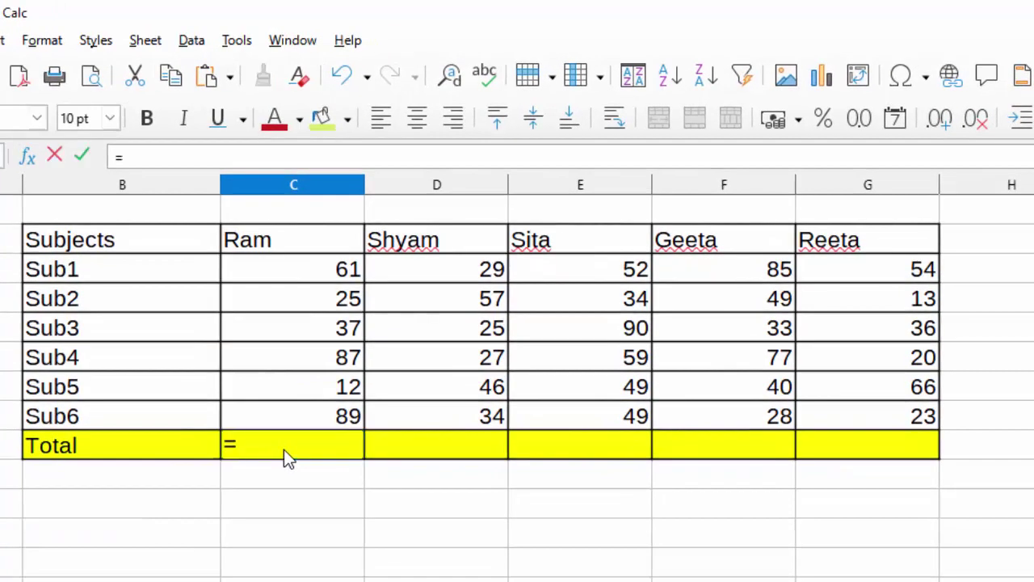
{"action": "type", "text": "sum("}
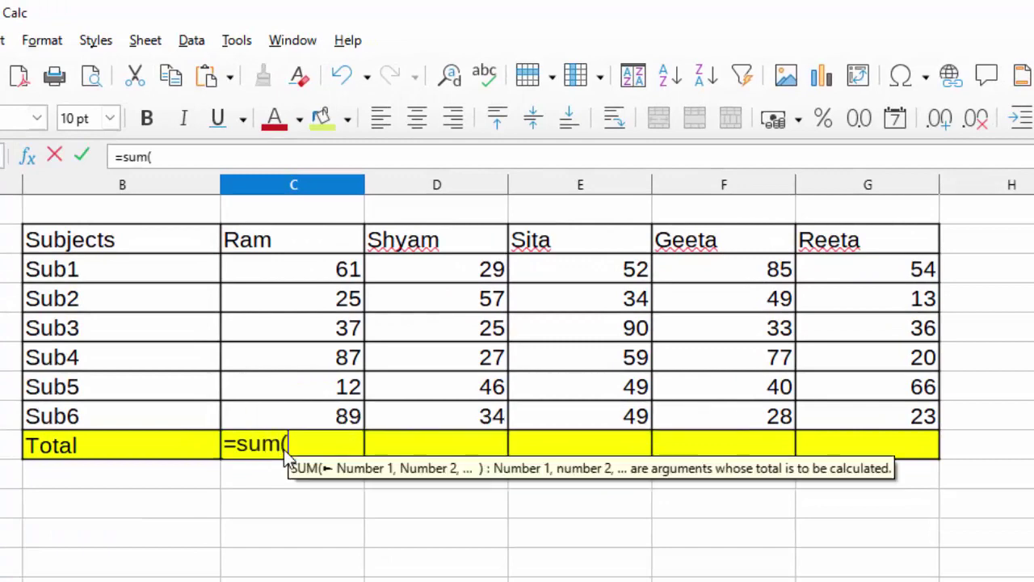
{"action": "left_click_drag", "start_coordinate": [307, 270], "coordinate": [309, 421]}
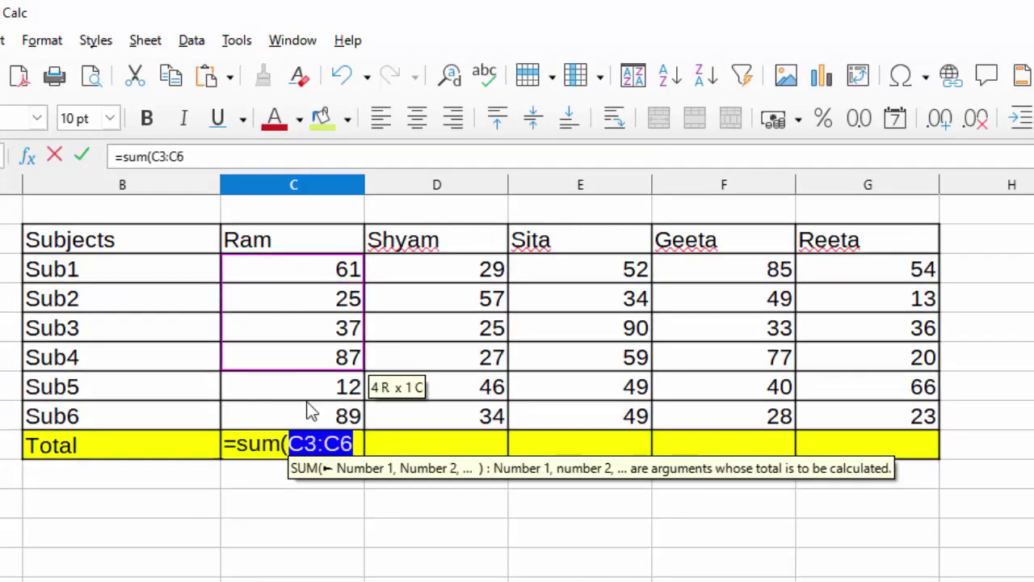
{"action": "type", "text": ")"}
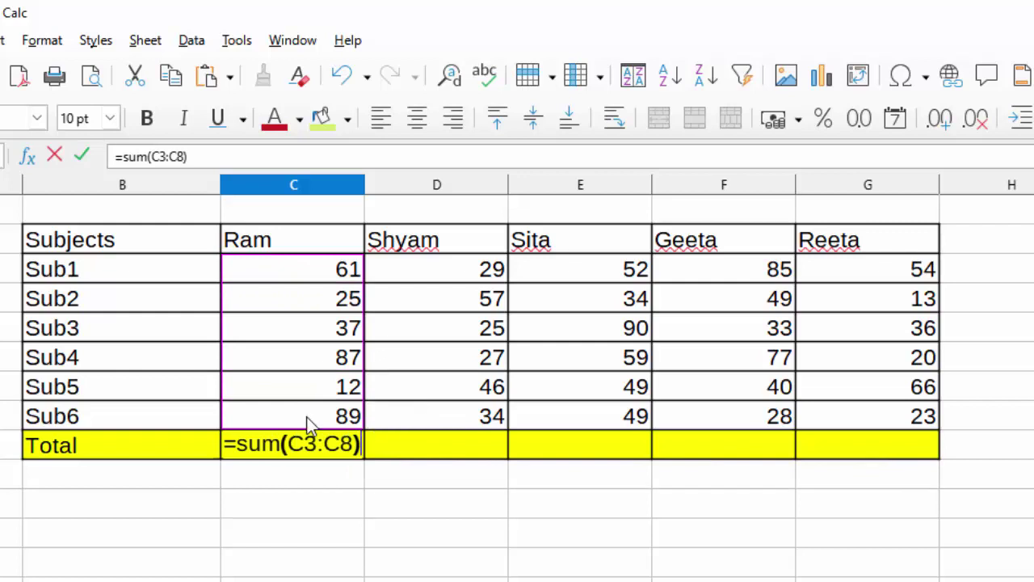
{"action": "key", "text": "Return"}
{"action": "left_click", "coordinate": [321, 453]}
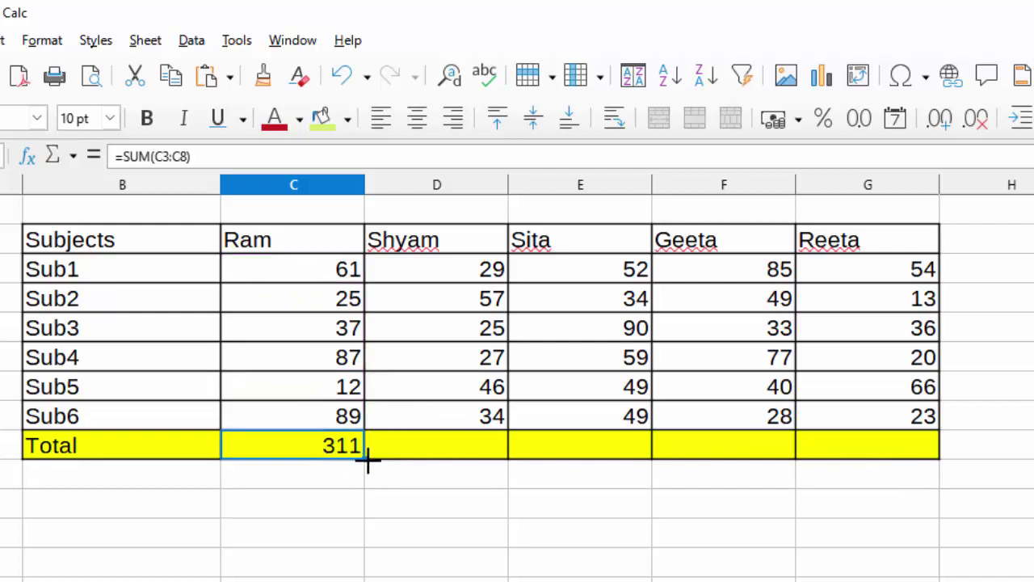
{"action": "left_click_drag", "start_coordinate": [365, 457], "coordinate": [892, 480]}
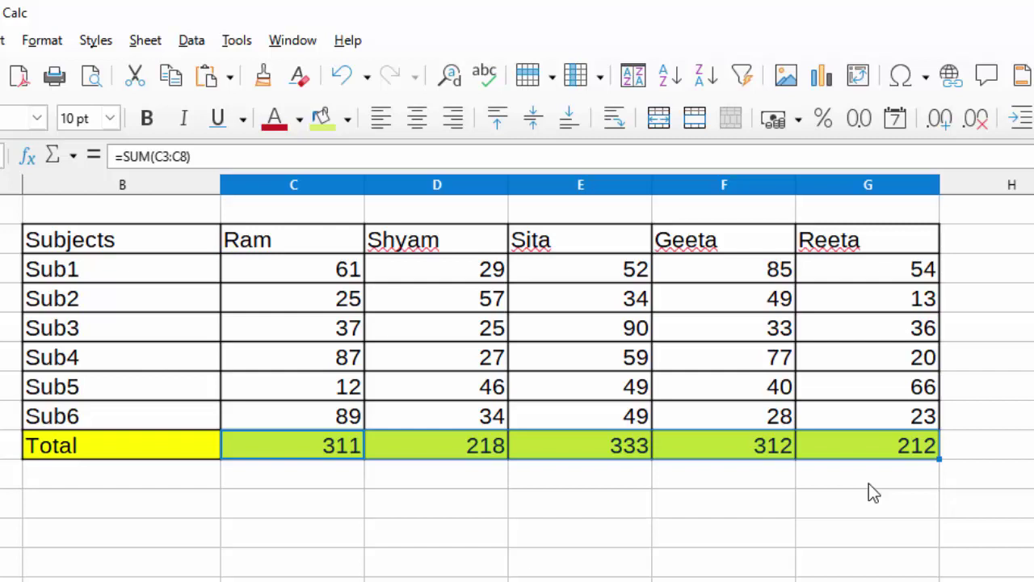
- Enable AutoFilter on the table's header row from B2 and show the Subjects filter list
{"action": "left_click", "coordinate": [177, 241]}
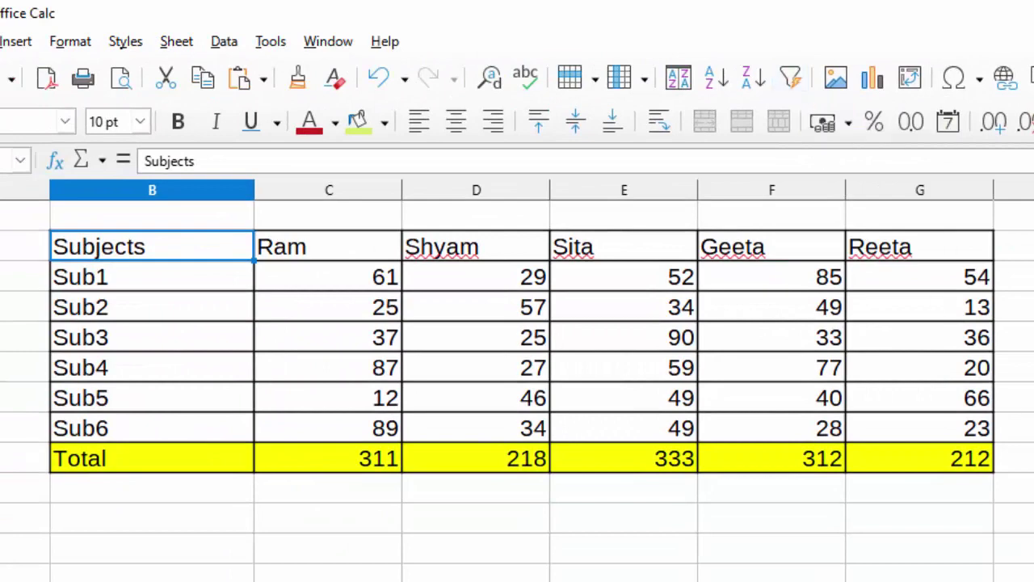
{"action": "key", "text": "ctrl+shift+l"}
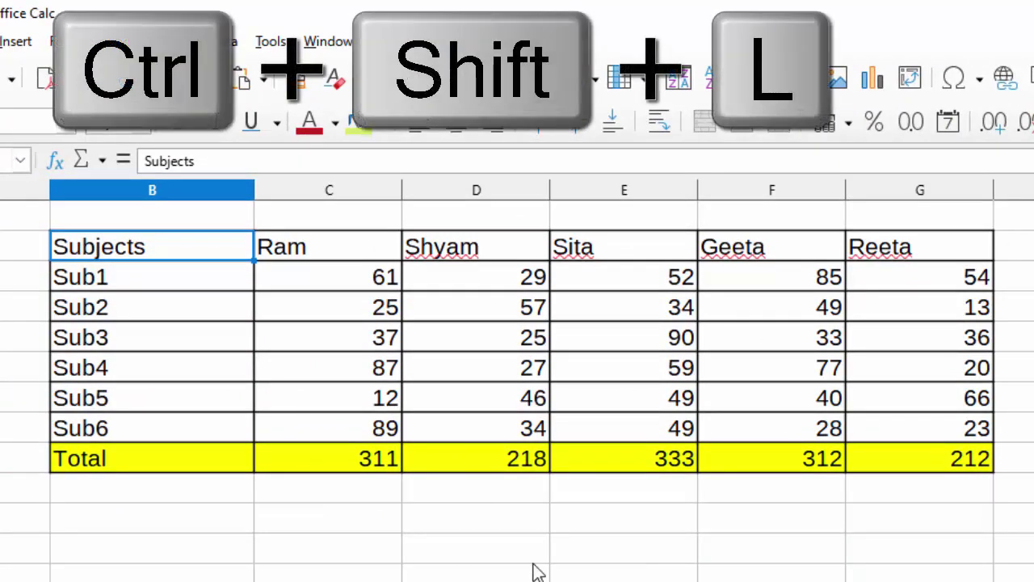
{"action": "key", "text": "ctrl+shift+l"}
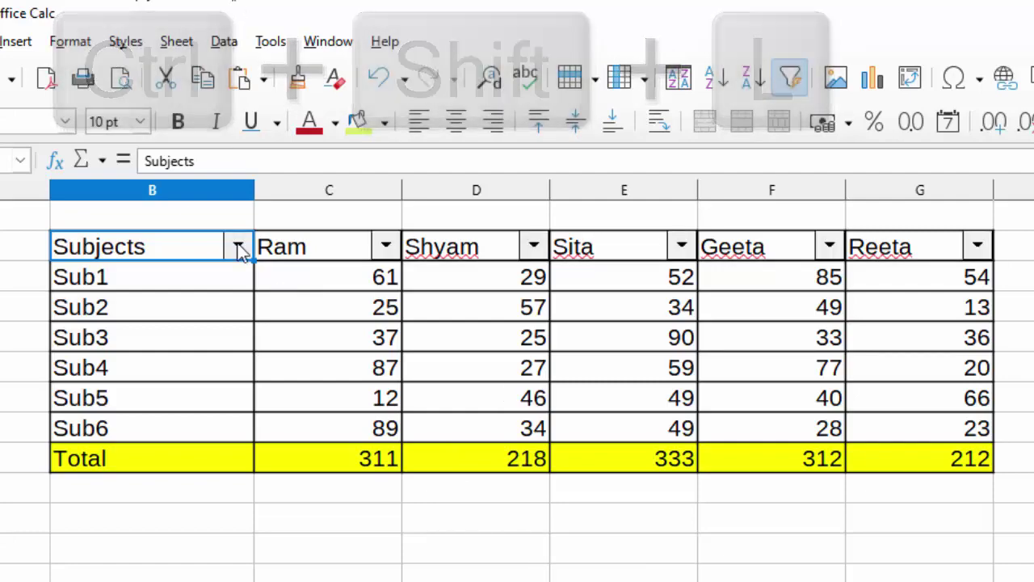
{"action": "left_click", "coordinate": [238, 246]}
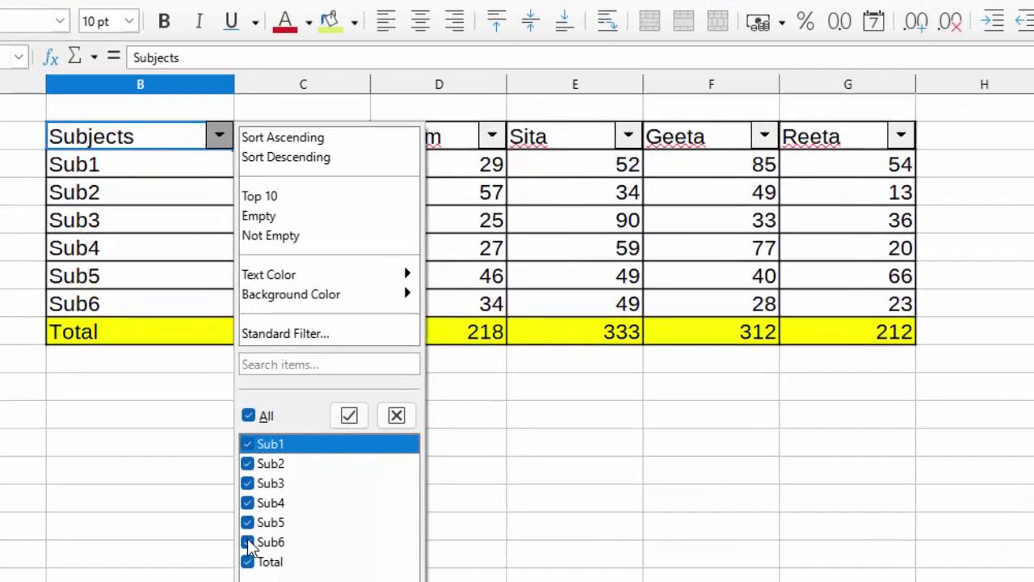
- Filter out Sub4, Sub5 and Sub6; the SUM totals stay the same
{"action": "left_click", "coordinate": [247, 541]}
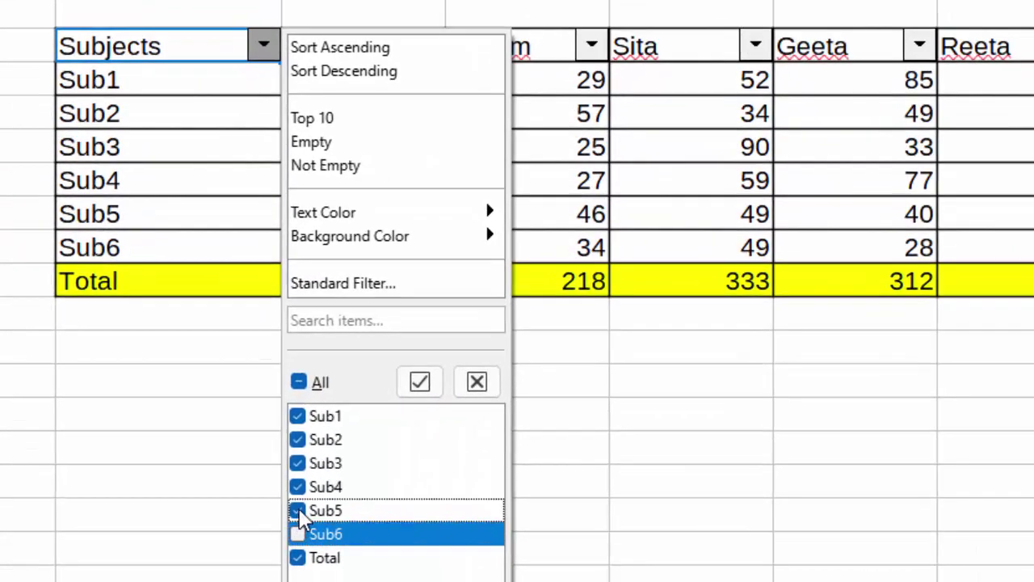
{"action": "left_click", "coordinate": [247, 522]}
{"action": "left_click", "coordinate": [247, 502]}
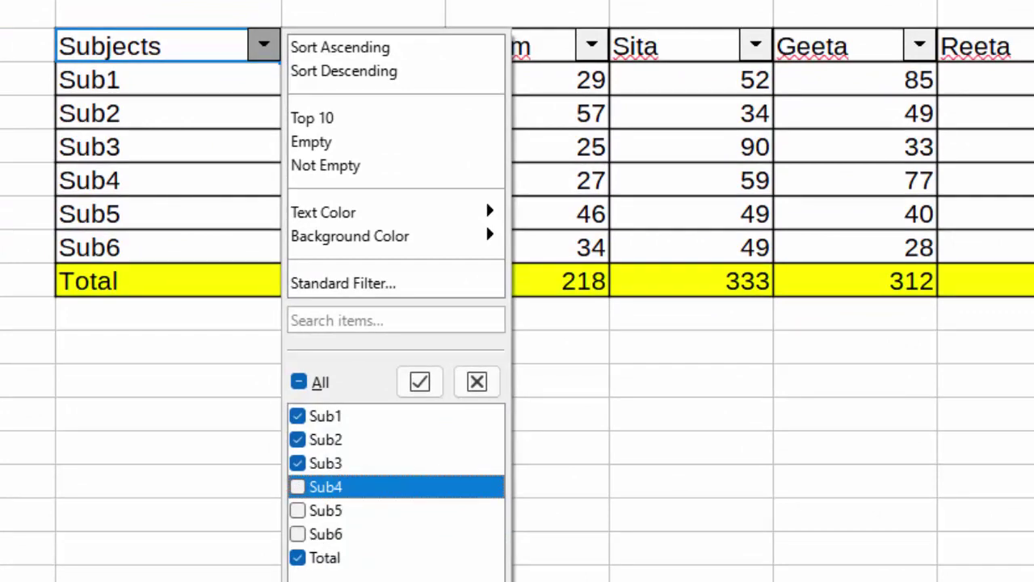
{"action": "left_click", "coordinate": [419, 382]}
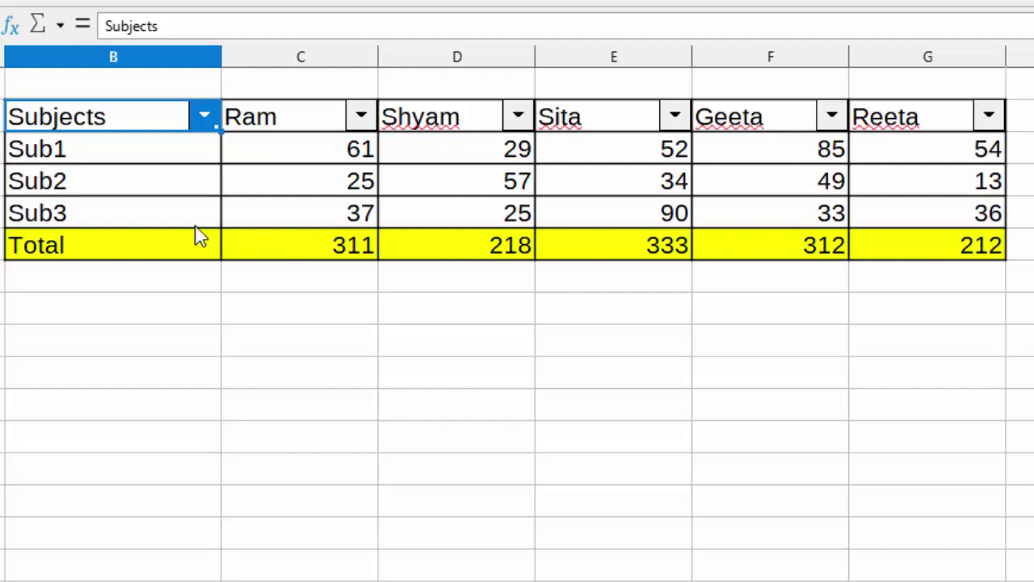
- Restore all subjects in the Subjects filter and select cell B10
{"action": "left_click", "coordinate": [203, 115]}
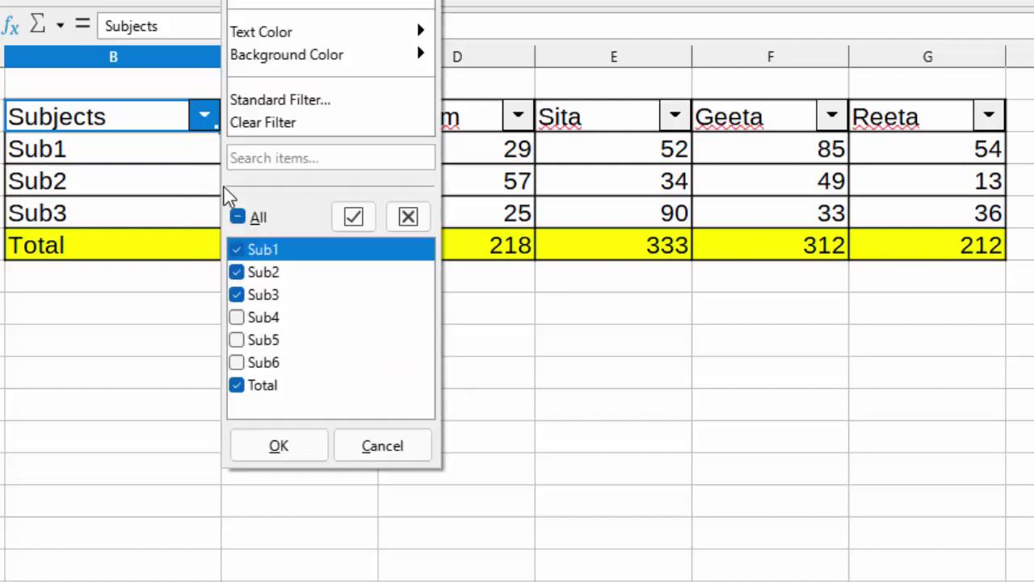
{"action": "left_click", "coordinate": [237, 216]}
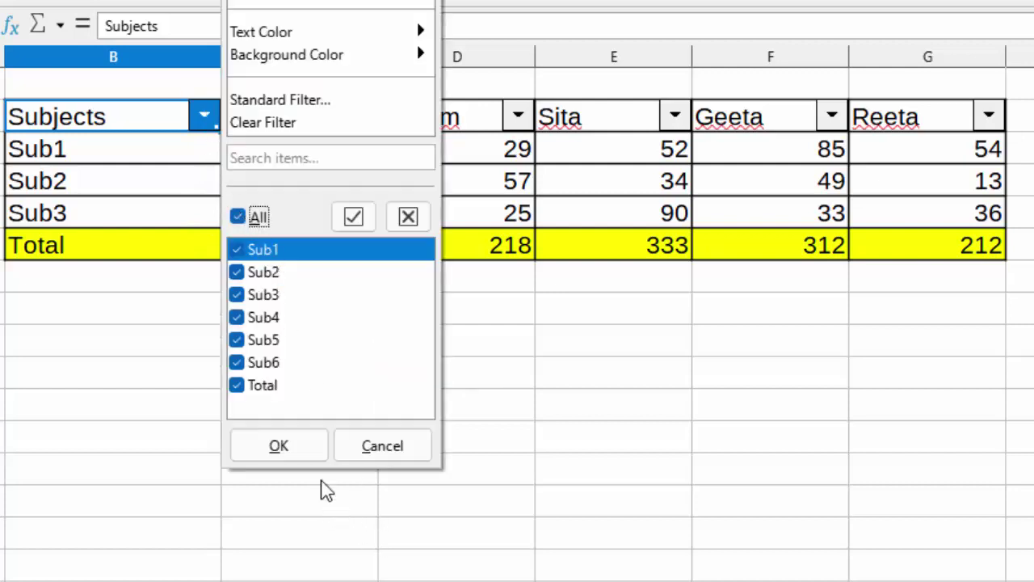
{"action": "left_click", "coordinate": [292, 453]}
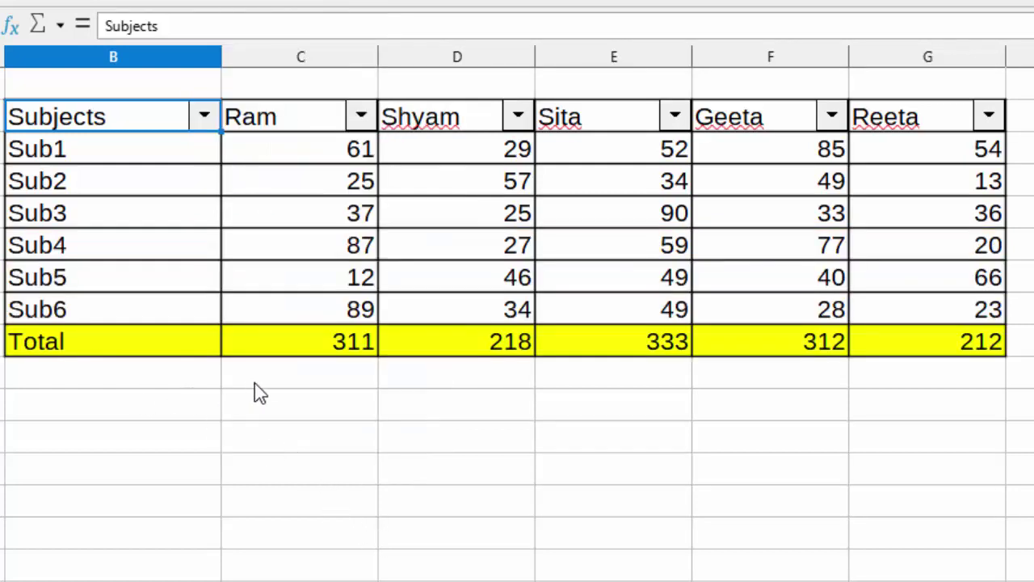
{"action": "left_click", "coordinate": [186, 386]}
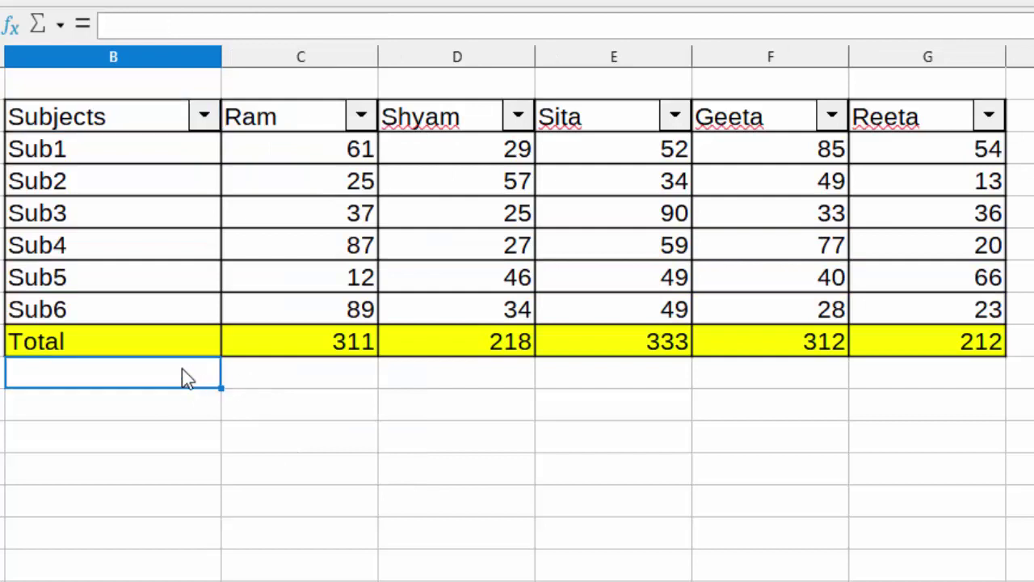
- Label B10 'Subtotal' and enter =SUBTOTAL(9,C3:C8) in C10, which returns 311
{"action": "type", "text": "Subt"}
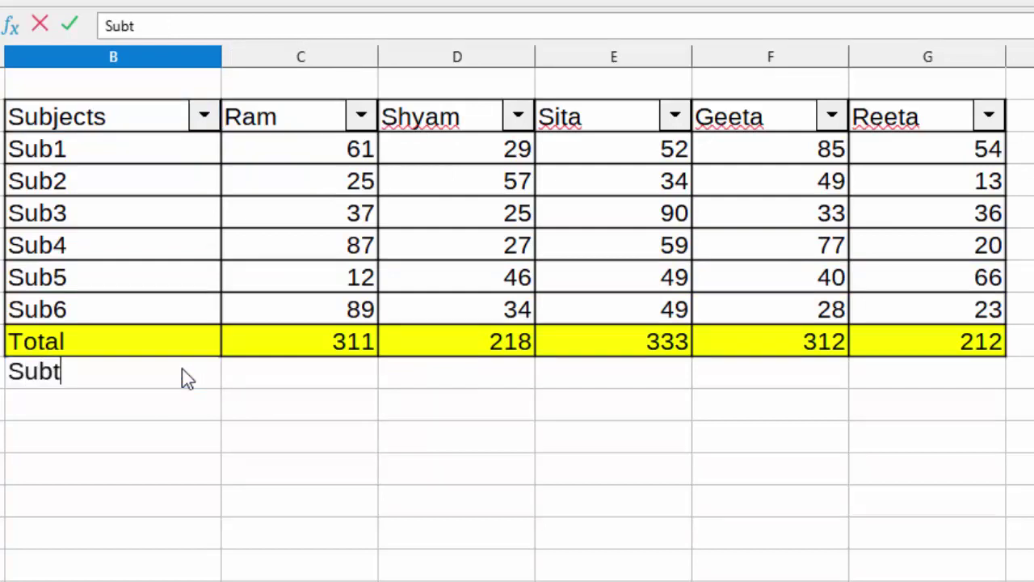
{"action": "type", "text": "ota"}
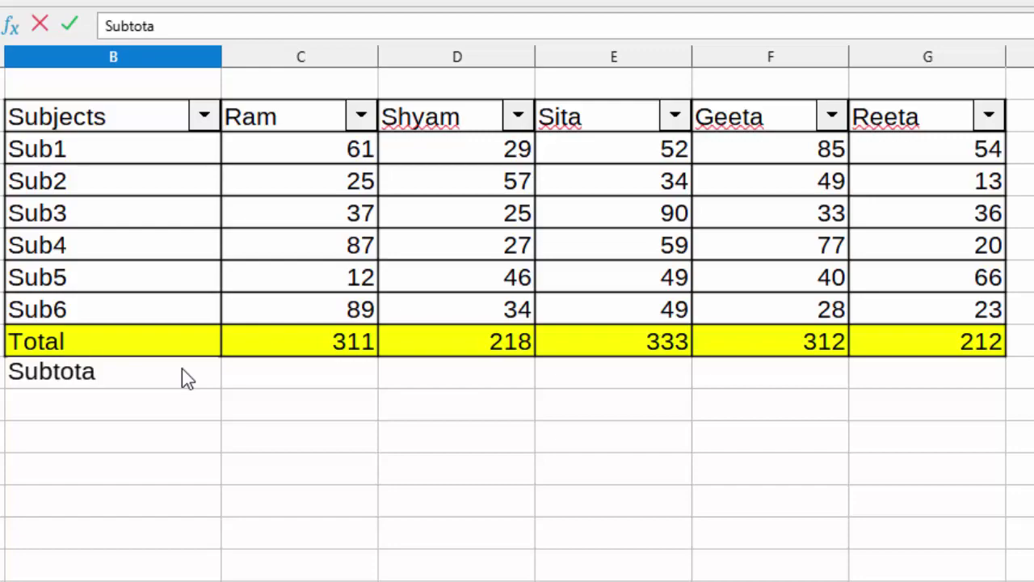
{"action": "type", "text": "l"}
{"action": "left_click", "coordinate": [325, 391]}
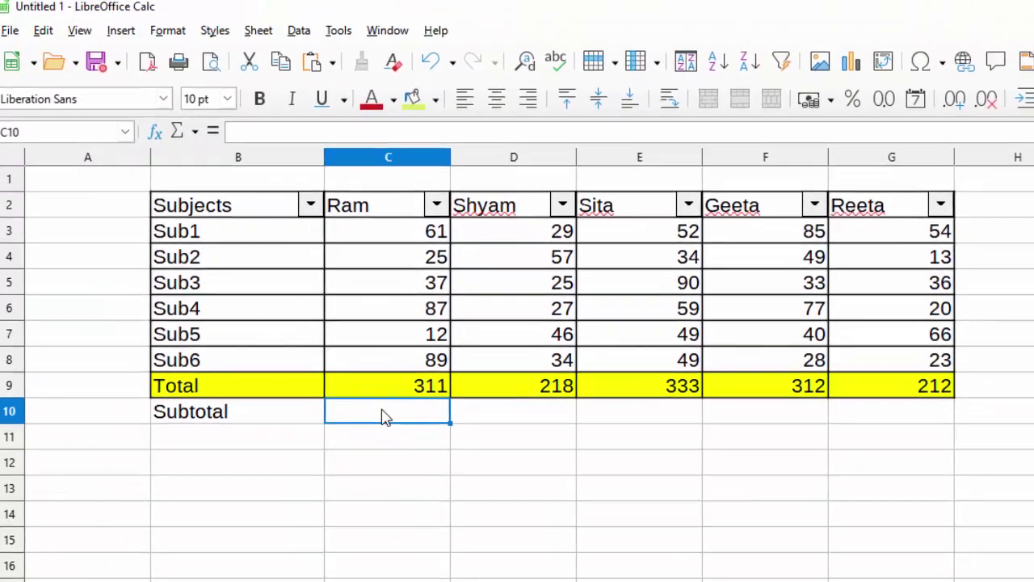
{"action": "type", "text": "=s"}
{"action": "type", "text": "u"}
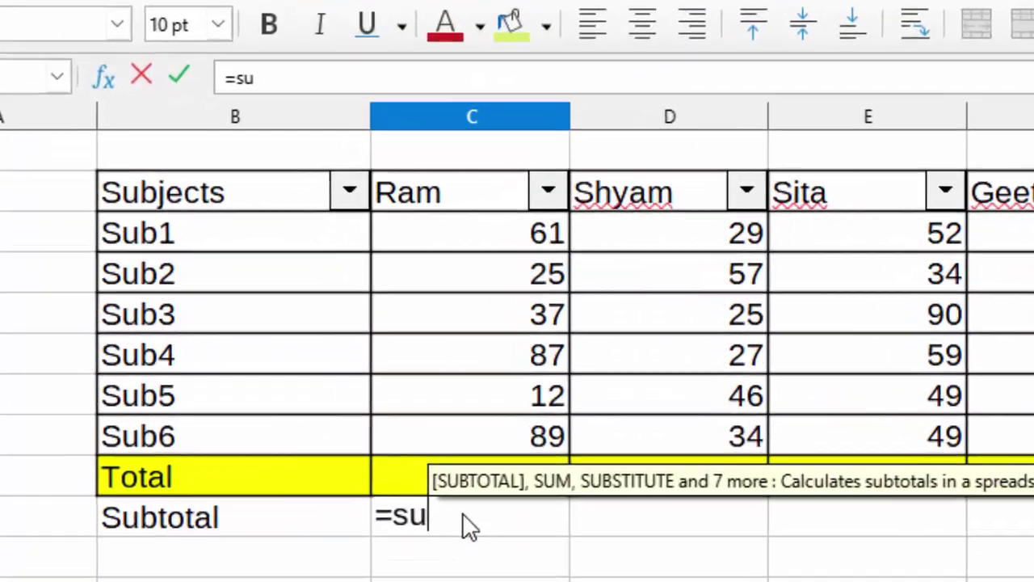
{"action": "type", "text": "btota"}
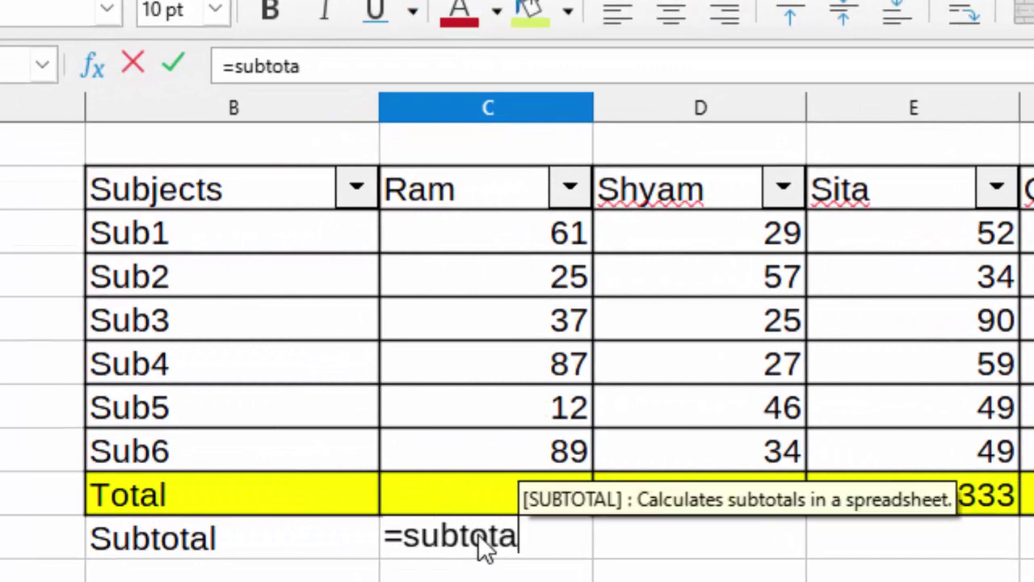
{"action": "type", "text": "l("}
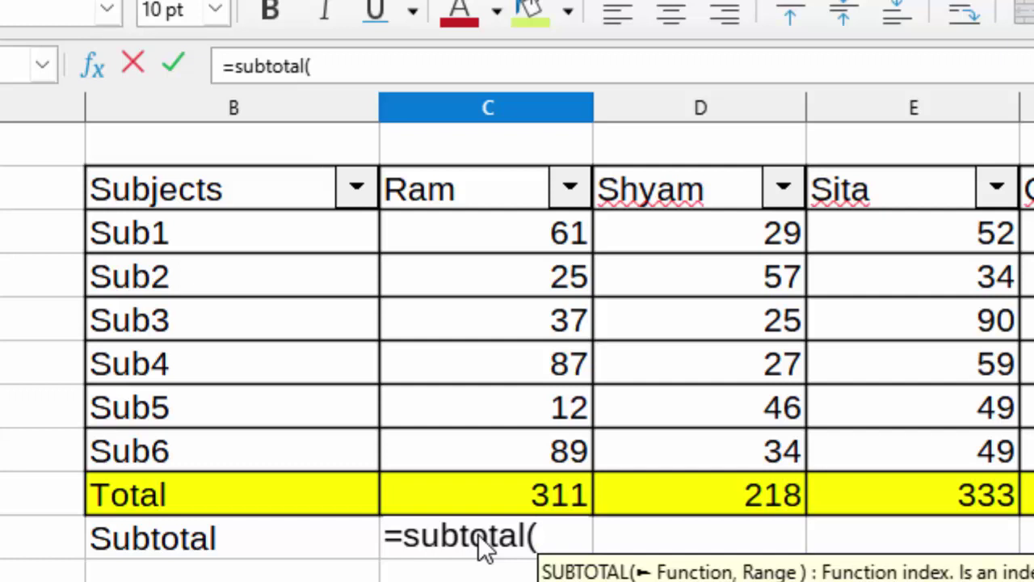
{"action": "type", "text": "9"}
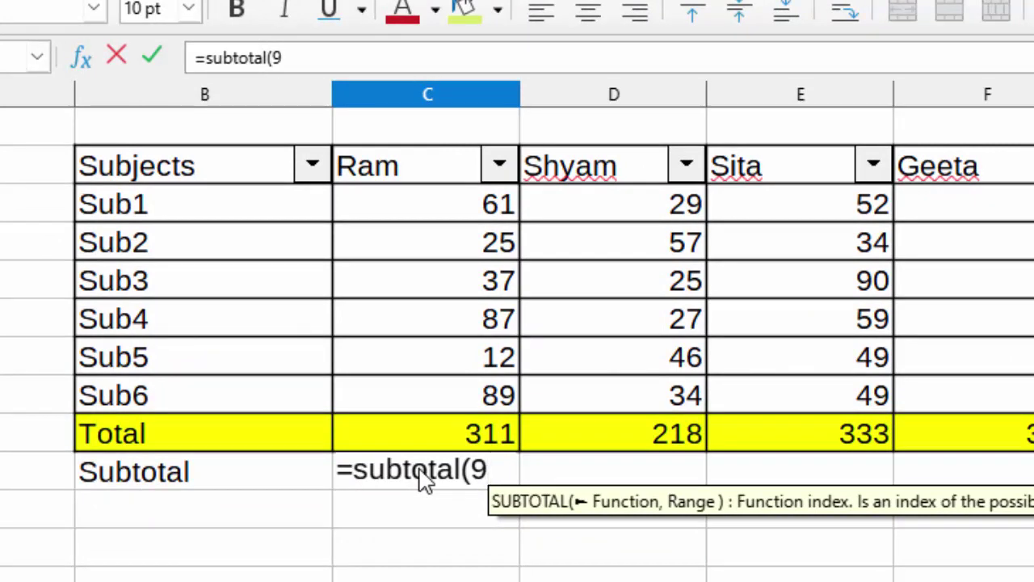
{"action": "type", "text": ","}
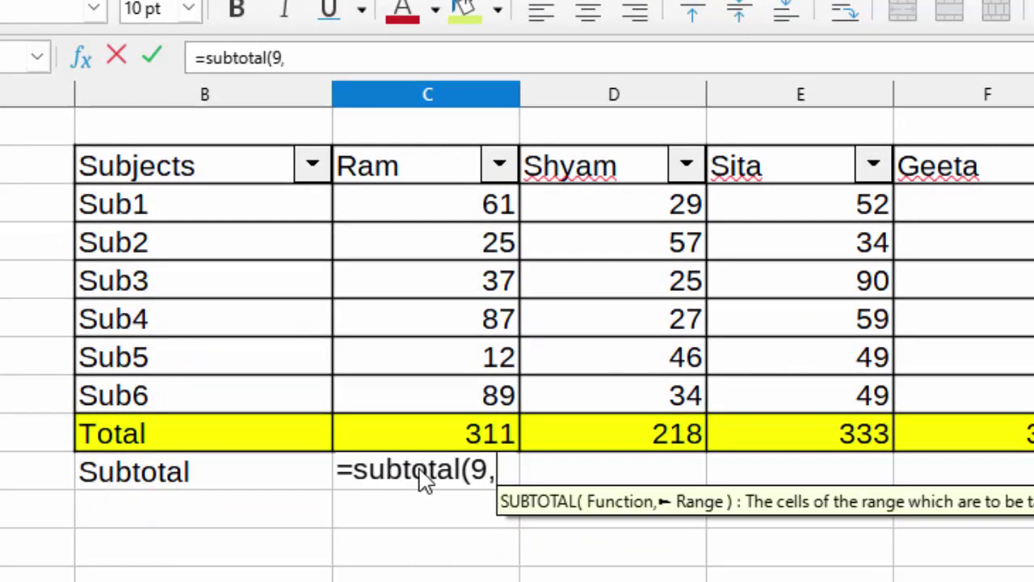
{"action": "left_click_drag", "start_coordinate": [427, 220], "coordinate": [461, 404]}
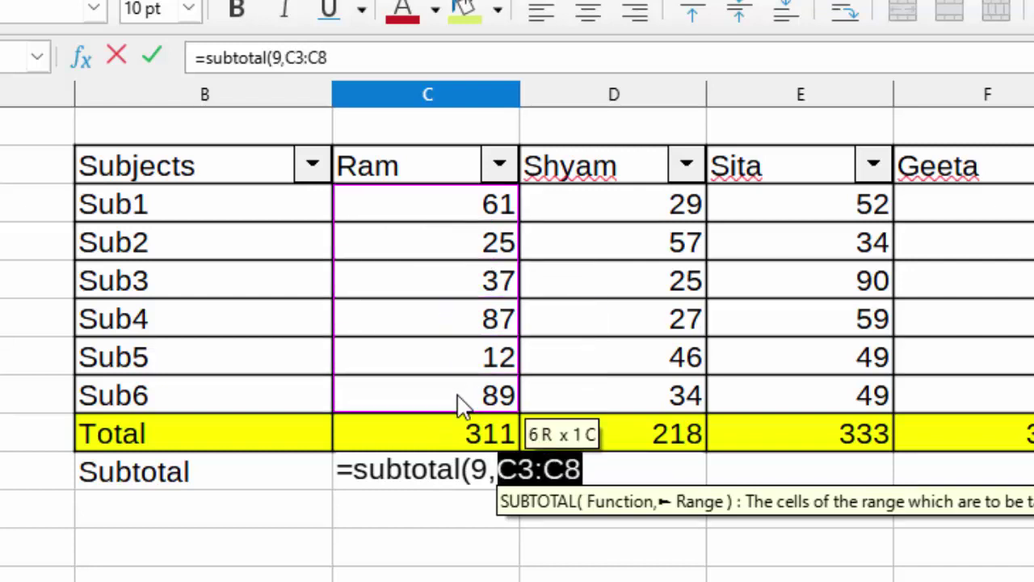
{"action": "type", "text": ")"}
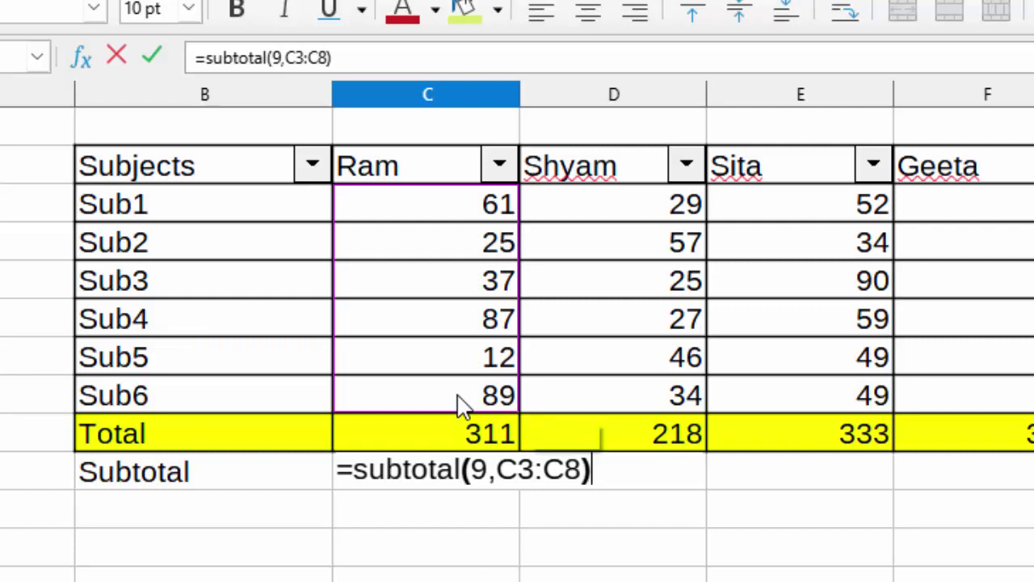
{"action": "key", "text": "Return"}
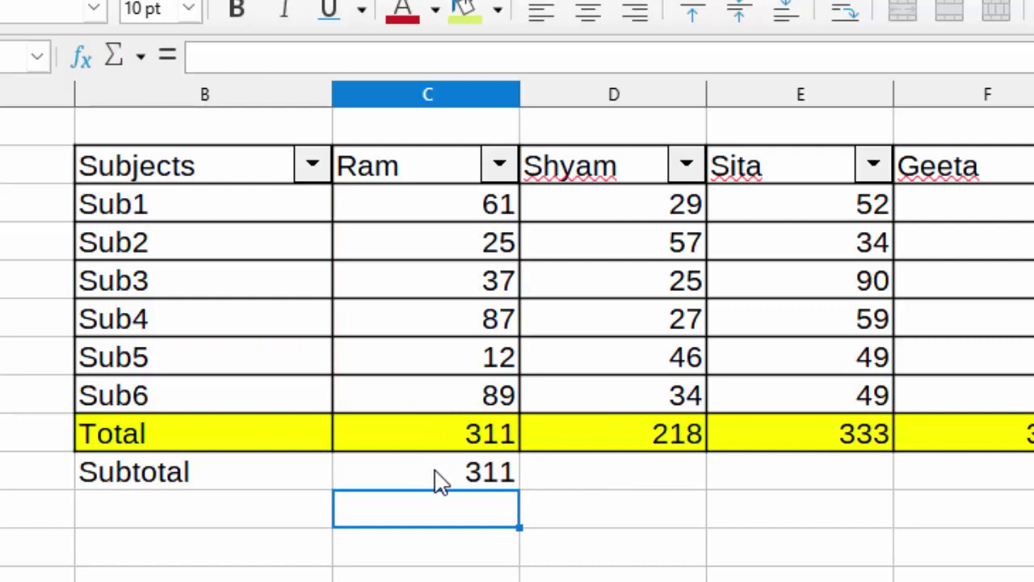
- Fill Ram's SUBTOTAL formula across to Reeta's column and shade the Subtotal row light green
{"action": "left_click", "coordinate": [437, 476]}
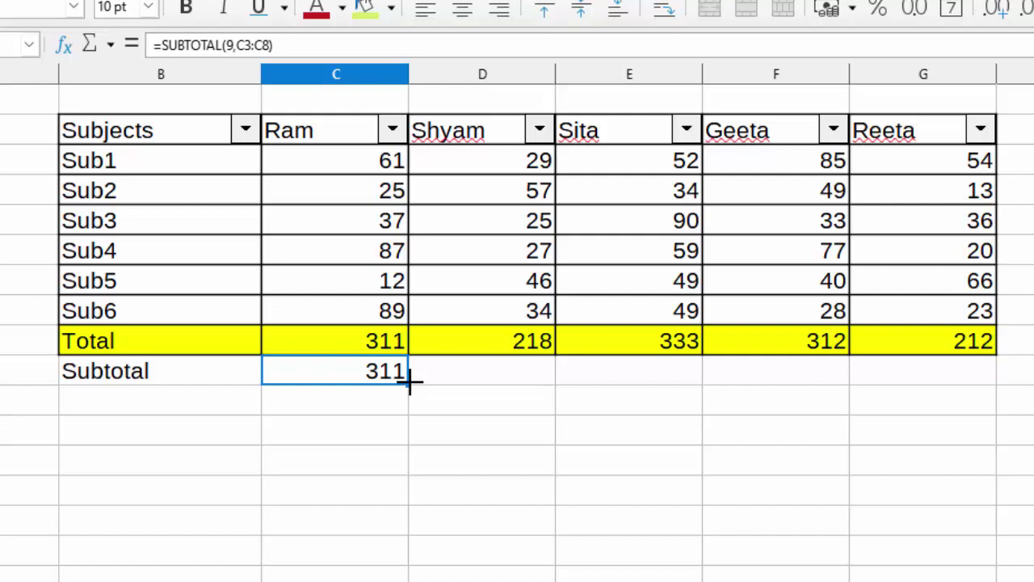
{"action": "left_click_drag", "start_coordinate": [409, 391], "coordinate": [959, 397]}
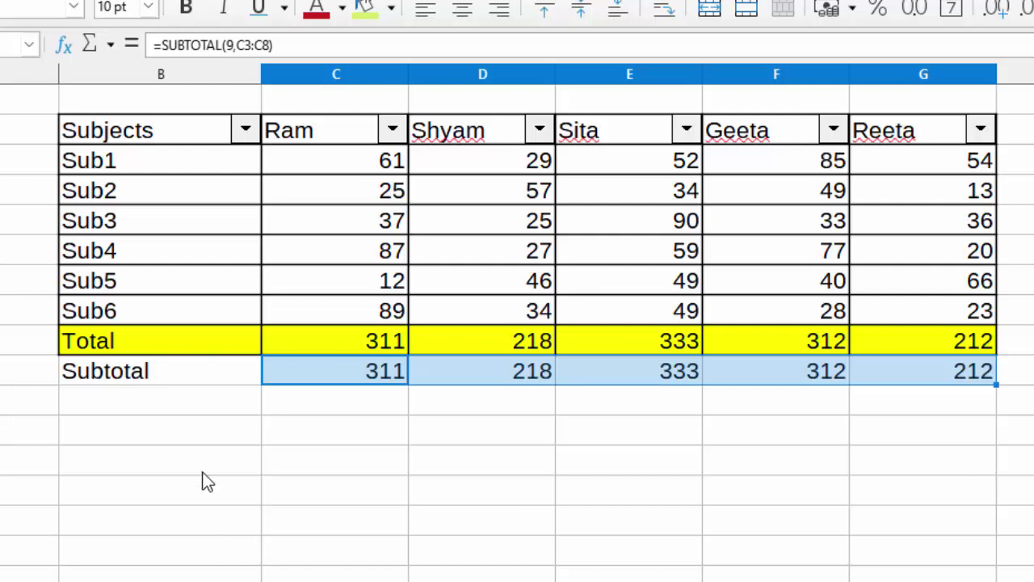
{"action": "mouse_move", "coordinate": [211, 364]}
{"action": "left_mouse_down"}
{"action": "mouse_move", "coordinate": [249, 374]}
{"action": "mouse_move", "coordinate": [866, 378]}
{"action": "left_mouse_up"}
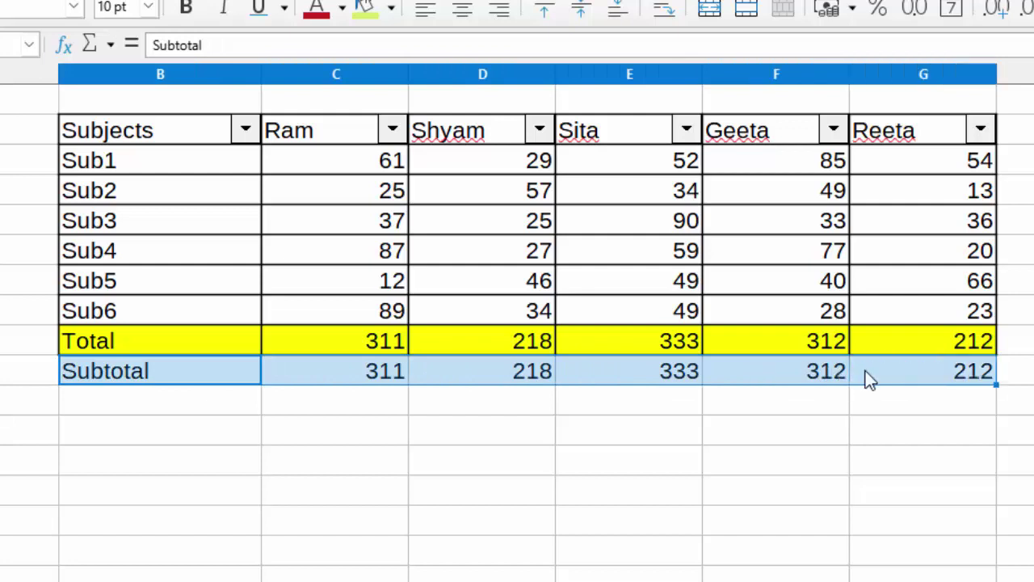
{"action": "left_click", "coordinate": [365, 9]}
{"action": "left_click", "coordinate": [432, 458]}
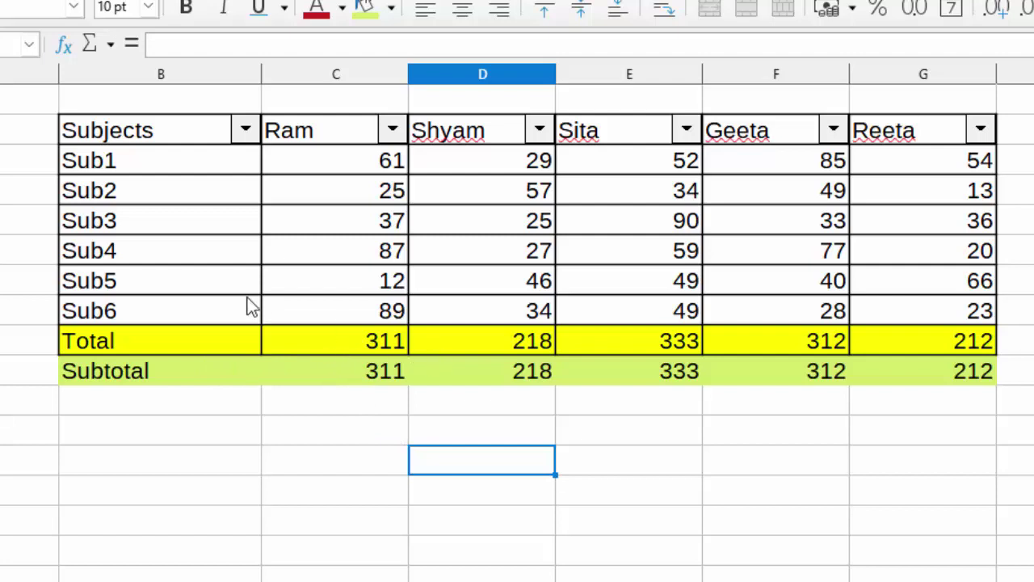
{"action": "left_click", "coordinate": [330, 349]}
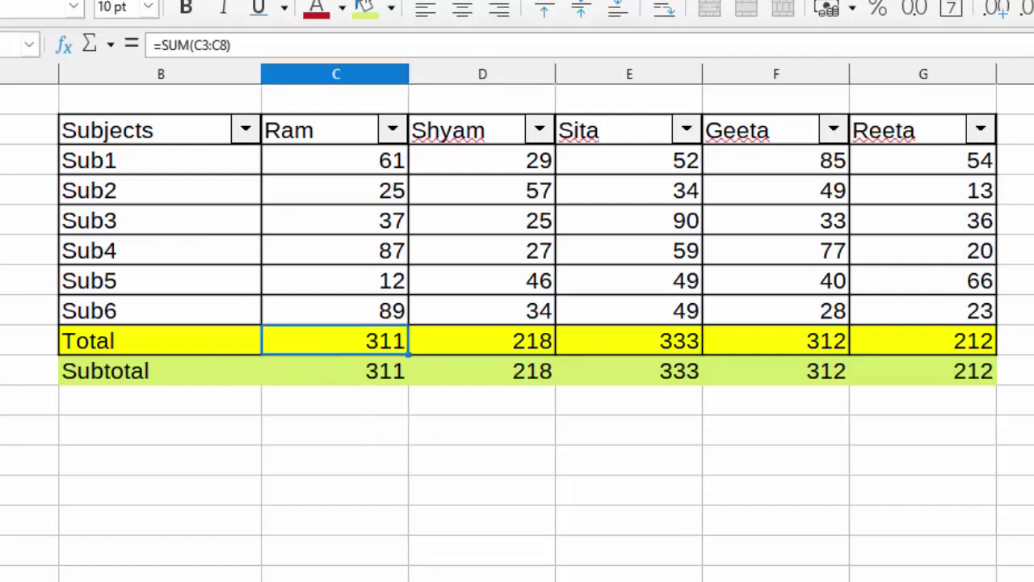
{"action": "key", "text": "F2"}
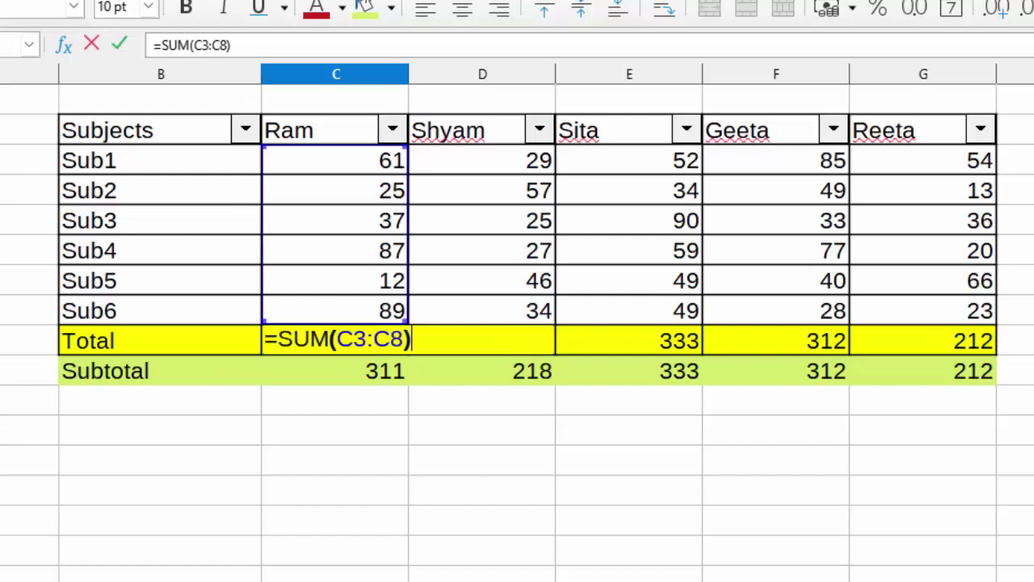
{"action": "key", "text": "Return"}
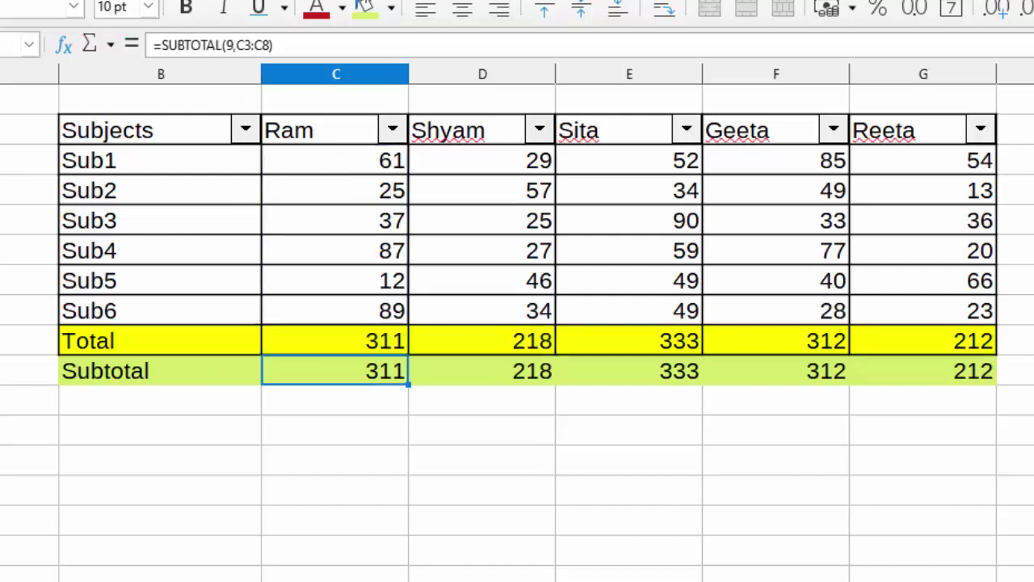
{"action": "key", "text": "F2"}
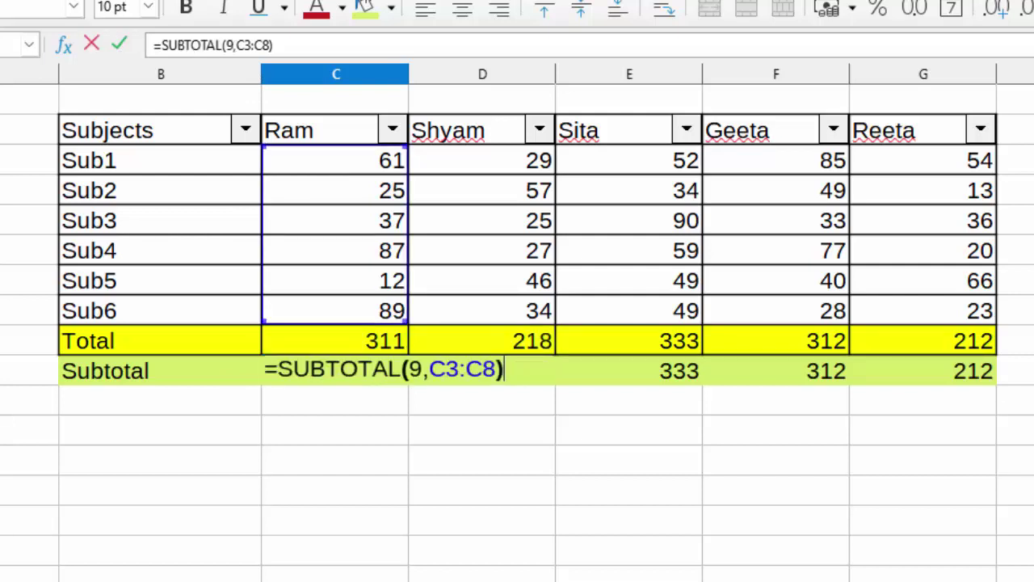
{"action": "key", "text": "Return"}
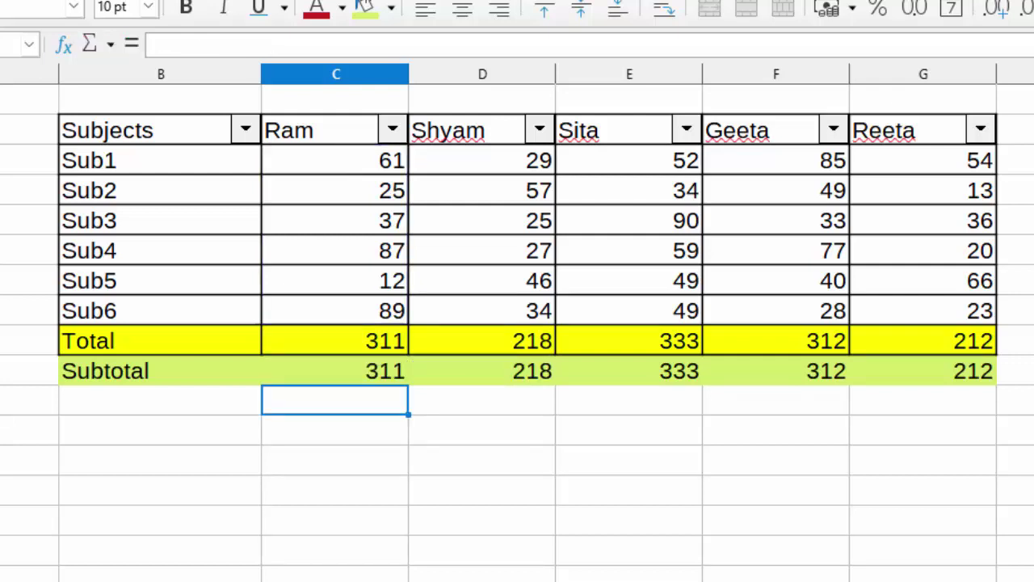
- Hide Sub4–Sub6 but keep Total and Subtotal; Subtotal becomes 123, 111, 176, 167, 103
{"action": "left_click", "coordinate": [245, 131]}
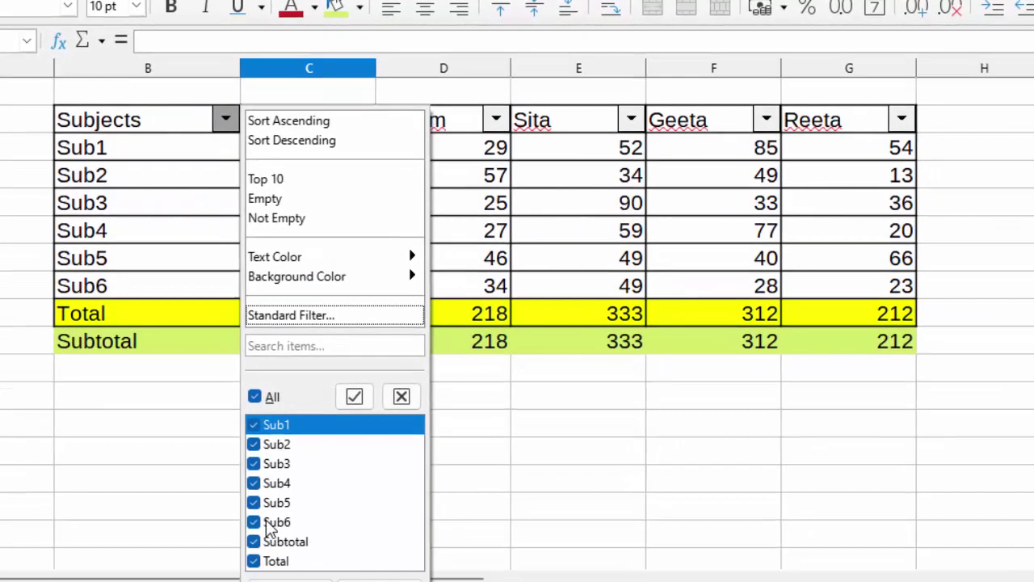
{"action": "left_click", "coordinate": [263, 524]}
{"action": "left_click", "coordinate": [262, 506]}
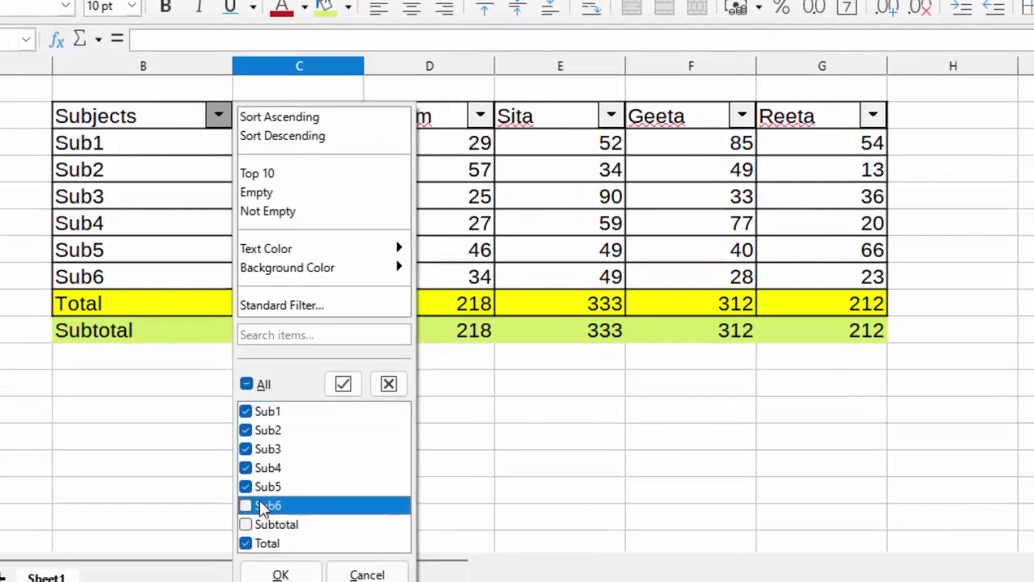
{"action": "left_click", "coordinate": [260, 486]}
{"action": "left_click", "coordinate": [260, 467]}
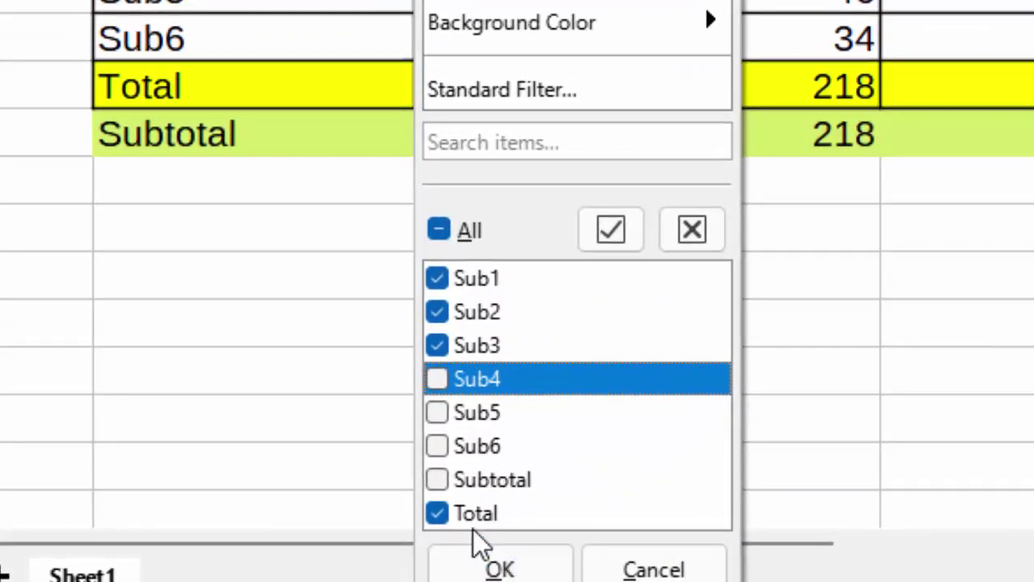
{"action": "left_click", "coordinate": [462, 516]}
{"action": "left_click", "coordinate": [449, 514]}
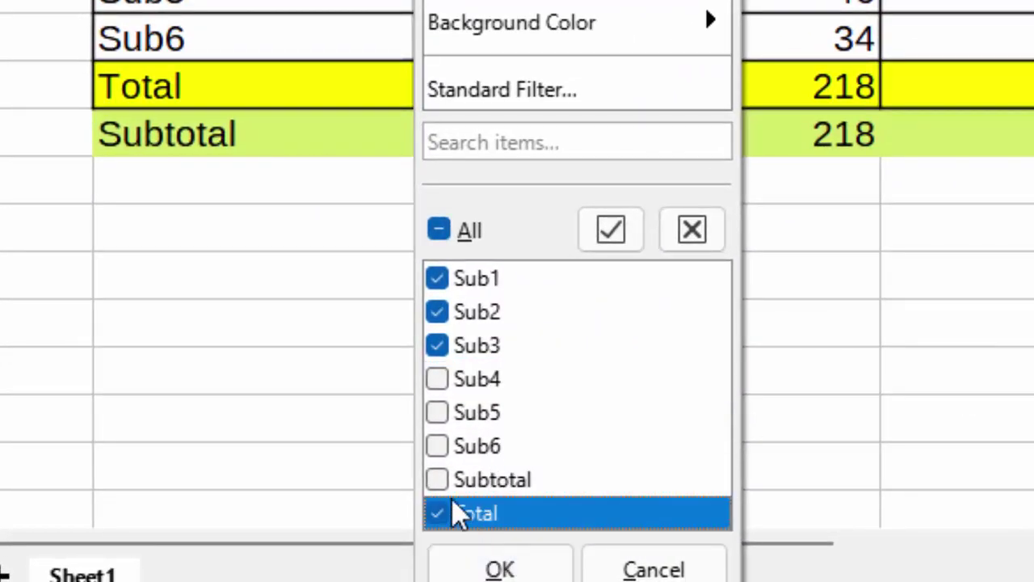
{"action": "left_click", "coordinate": [456, 485]}
{"action": "left_click", "coordinate": [500, 569]}
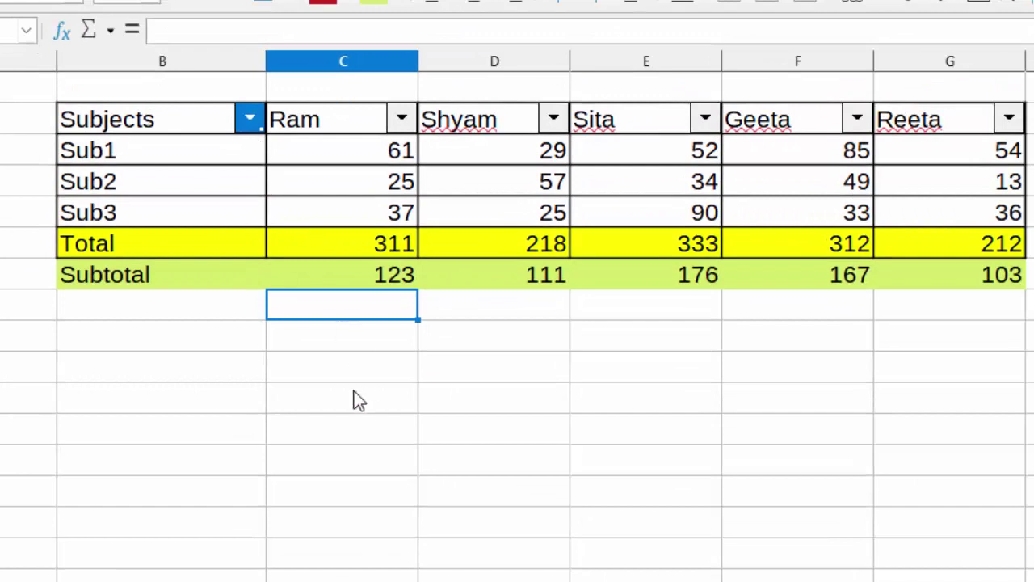
{"action": "left_click", "coordinate": [372, 278]}
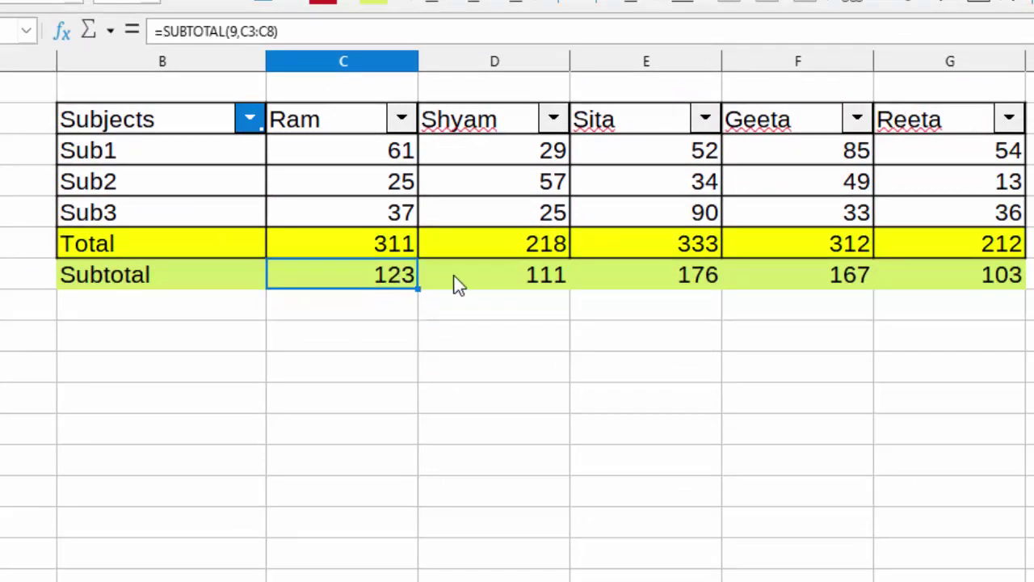
{"action": "left_click", "coordinate": [388, 252]}
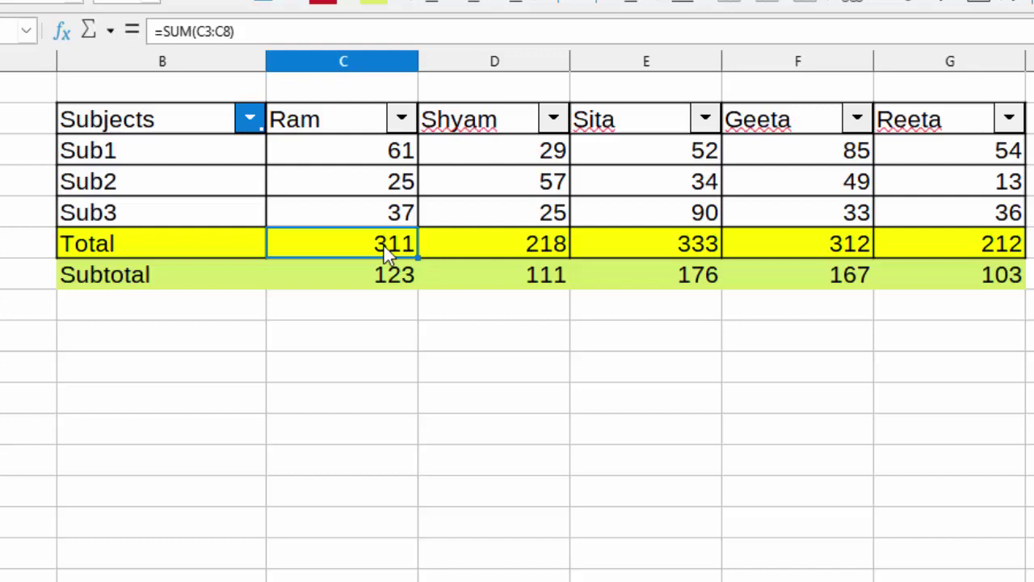
- Re-include Sub4 in the Subjects filter, raising Subtotal to 210, 138, 235, 244, 123
{"action": "left_click", "coordinate": [250, 119]}
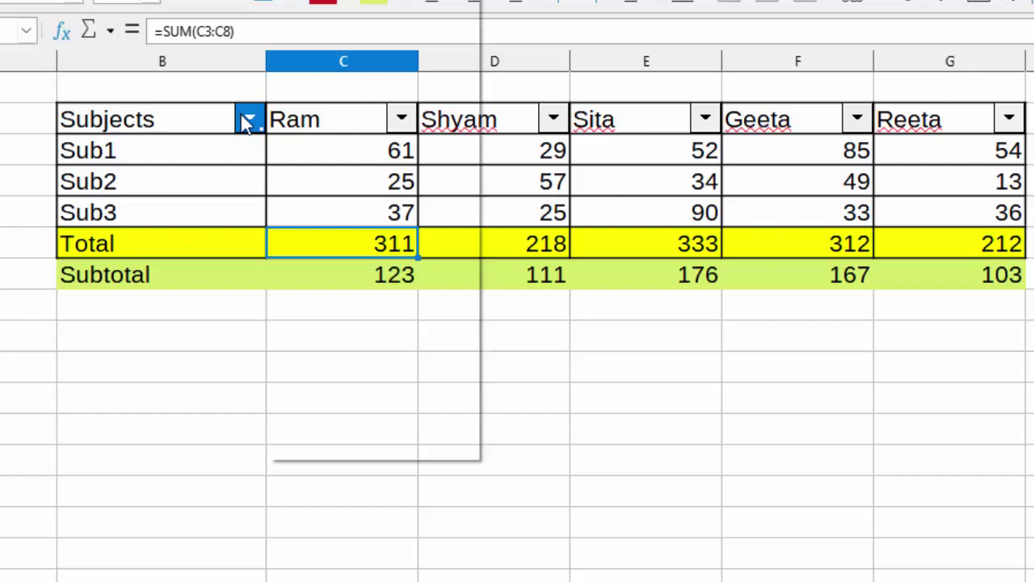
{"action": "left_click", "coordinate": [291, 313]}
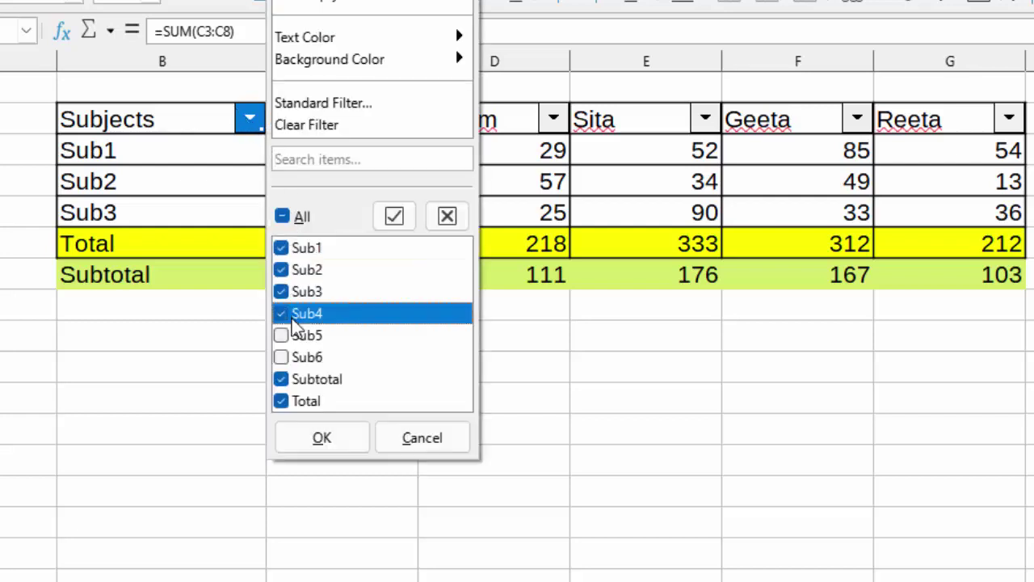
{"action": "left_click", "coordinate": [326, 437]}
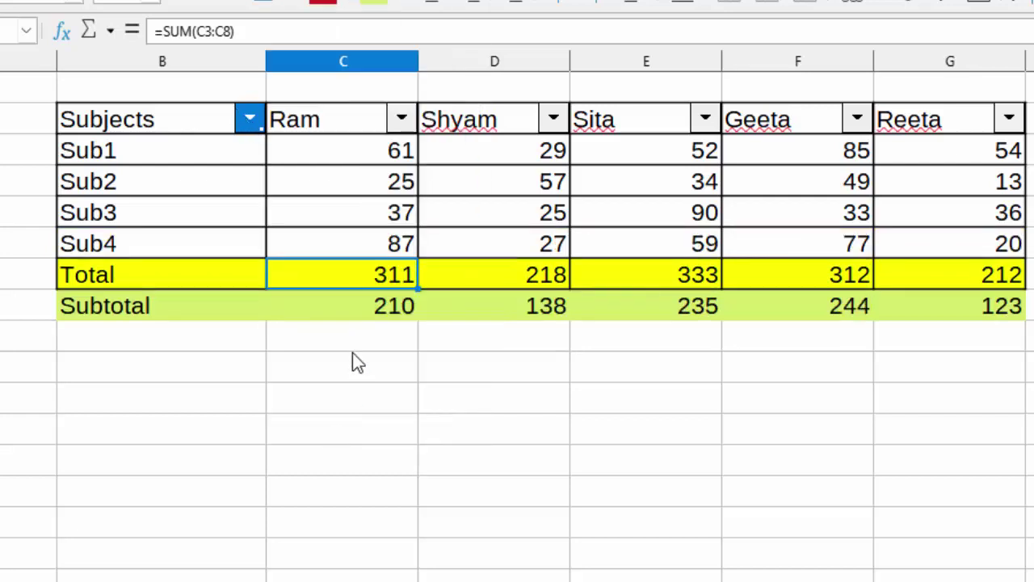
{"action": "left_click", "coordinate": [373, 308]}
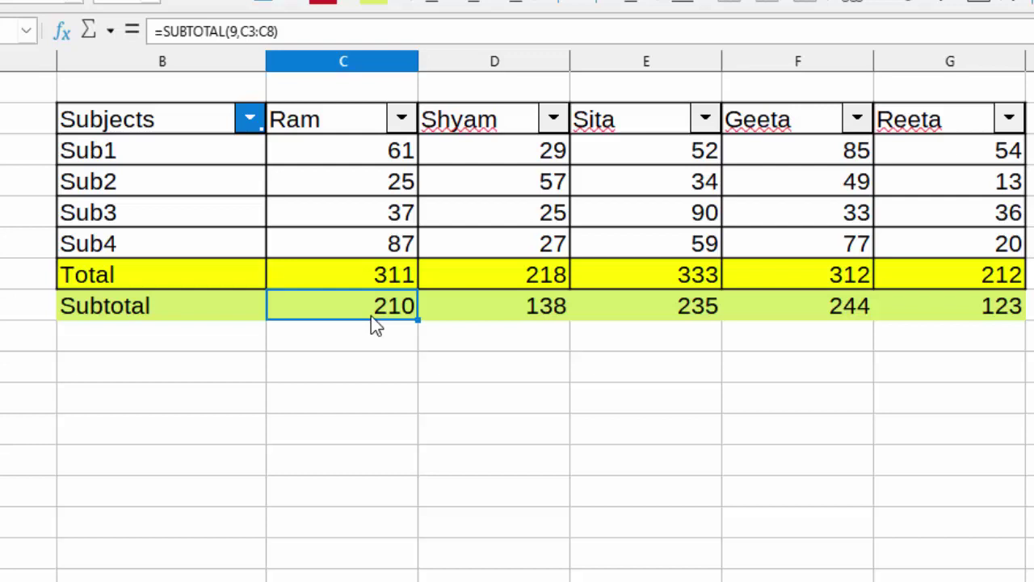
- Re-include Sub5 in the Subjects filter
{"action": "left_click", "coordinate": [250, 121]}
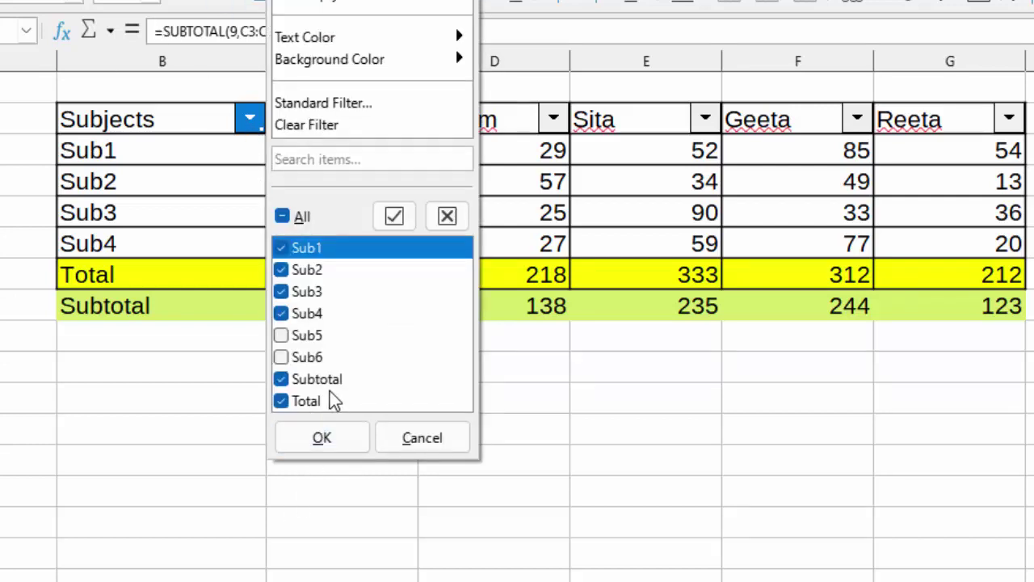
{"action": "left_click", "coordinate": [283, 335]}
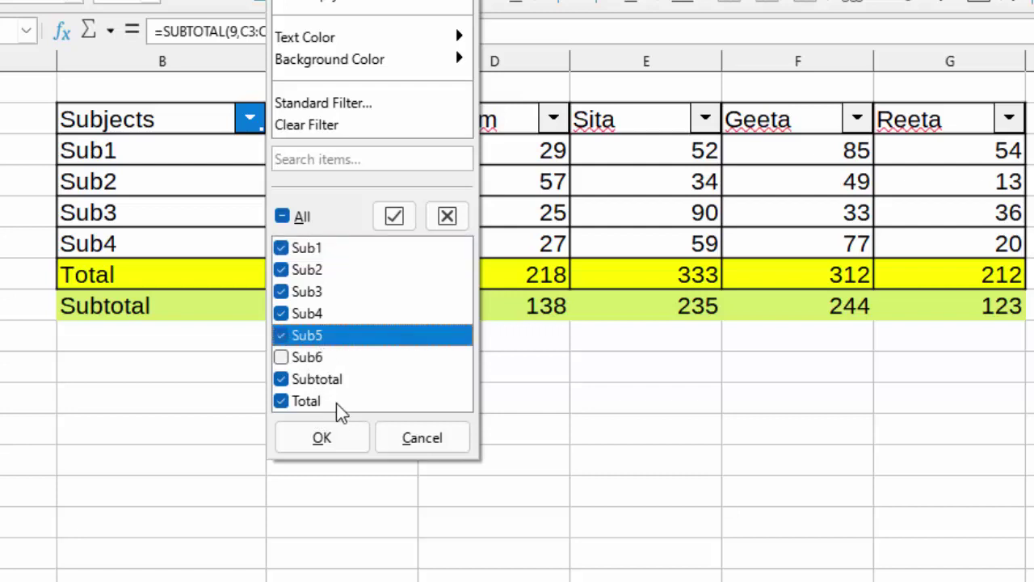
{"action": "left_click", "coordinate": [337, 436]}
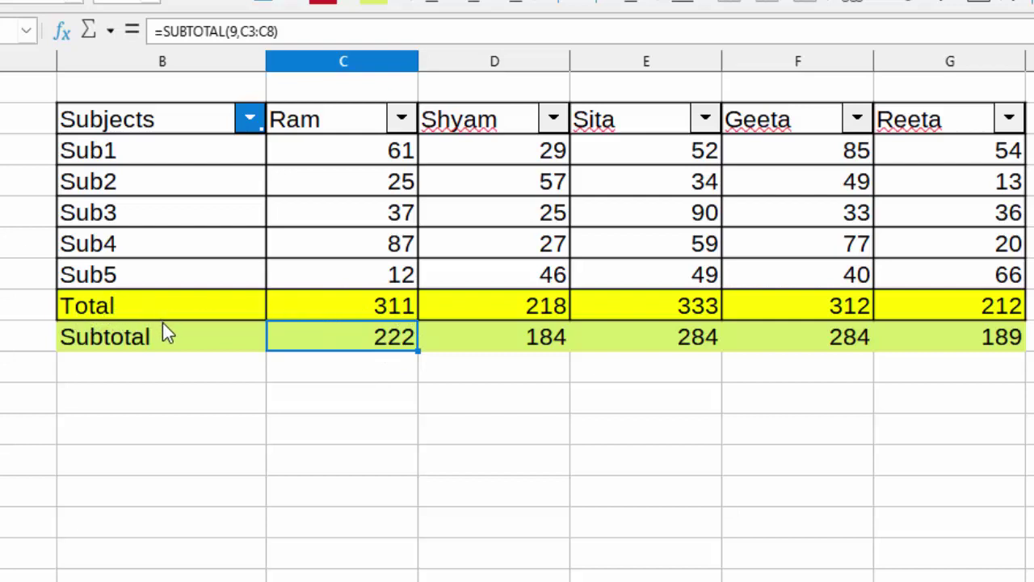
- Re-include Sub6 so Subtotal matches Total at 311, 218, 333, 312 and 212
{"action": "left_click", "coordinate": [250, 120]}
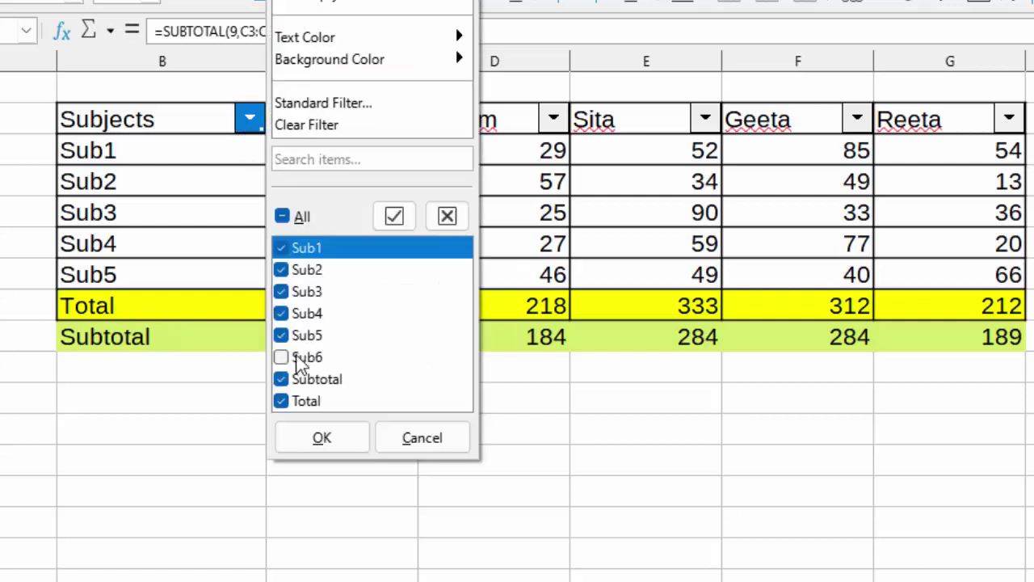
{"action": "left_click", "coordinate": [283, 357]}
{"action": "left_click", "coordinate": [355, 440]}
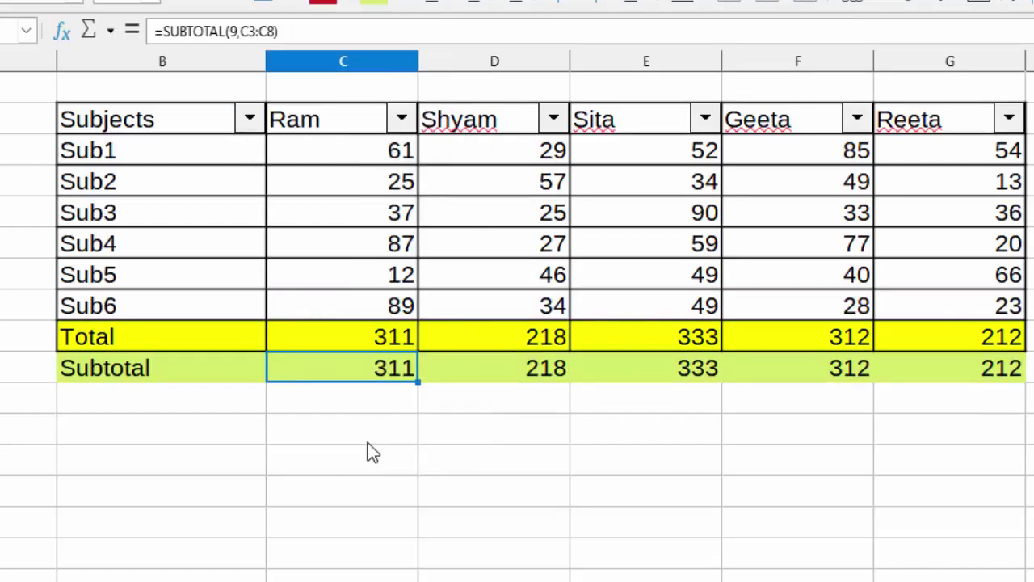